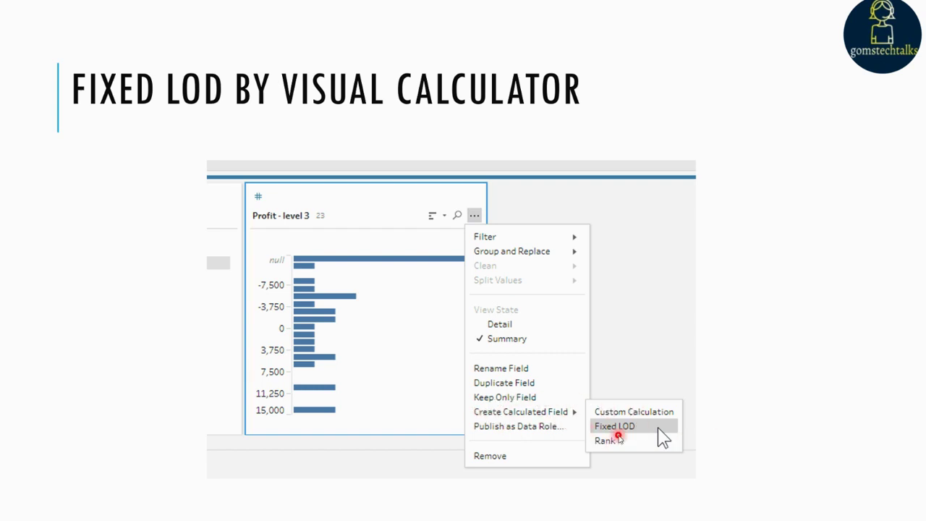
{"action": "left_click", "coordinate": [619, 436]}
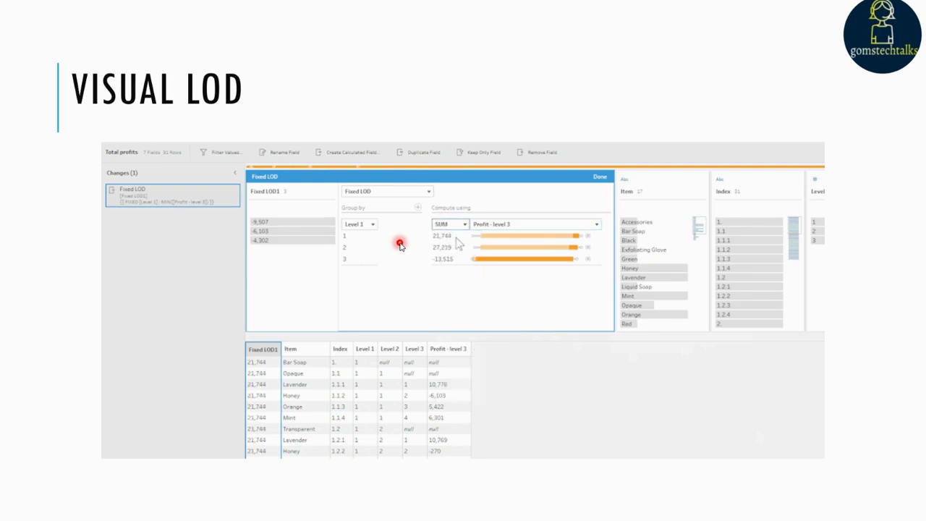
{"action": "left_click", "coordinate": [590, 162]}
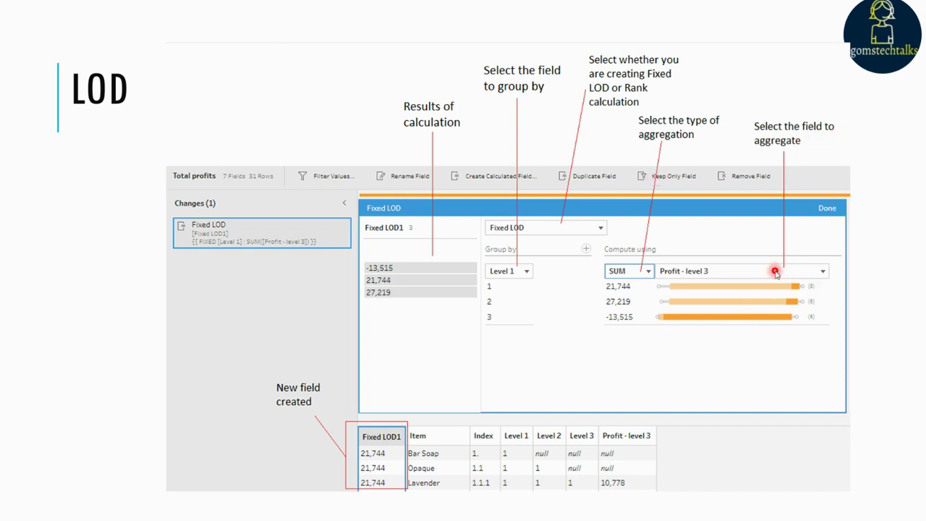
{"action": "key", "text": "Right"}
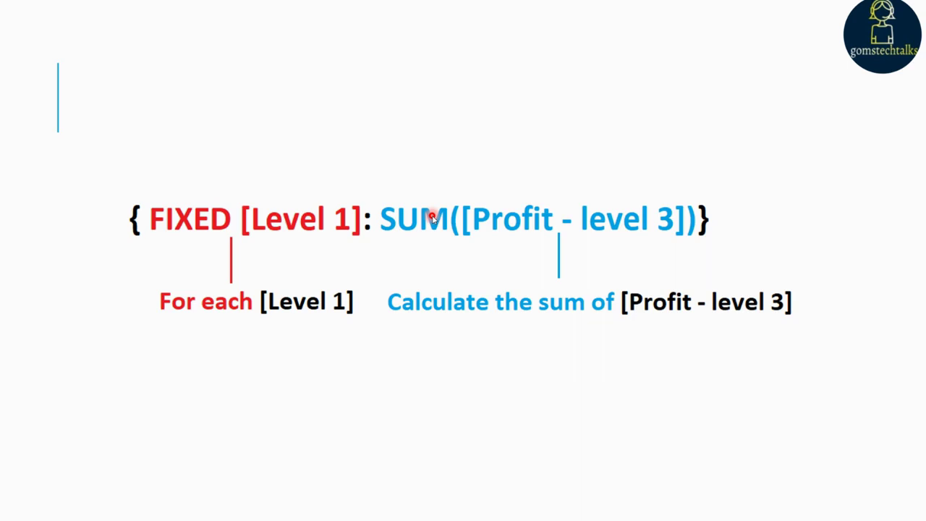
{"action": "key", "text": "Left"}
{"action": "key", "text": "Left"}
{"action": "key", "text": "Left"}
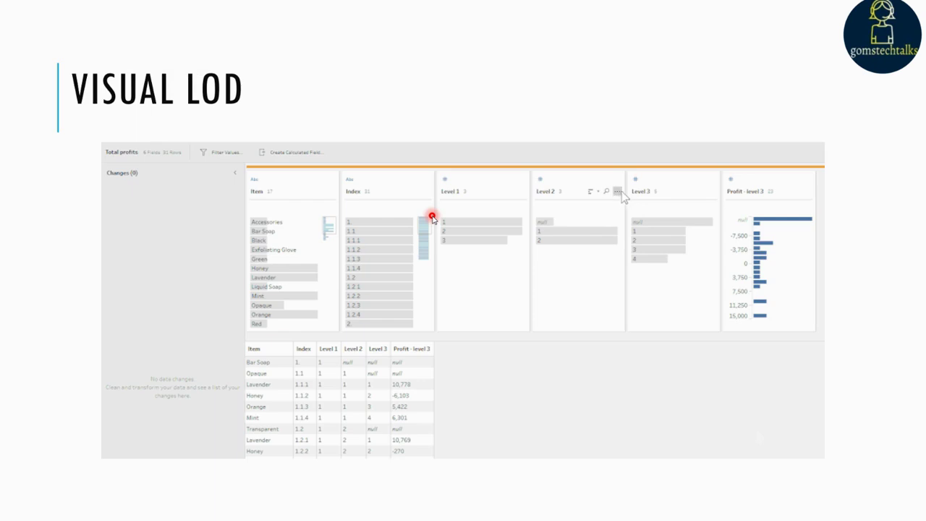
{"action": "key", "text": "Left"}
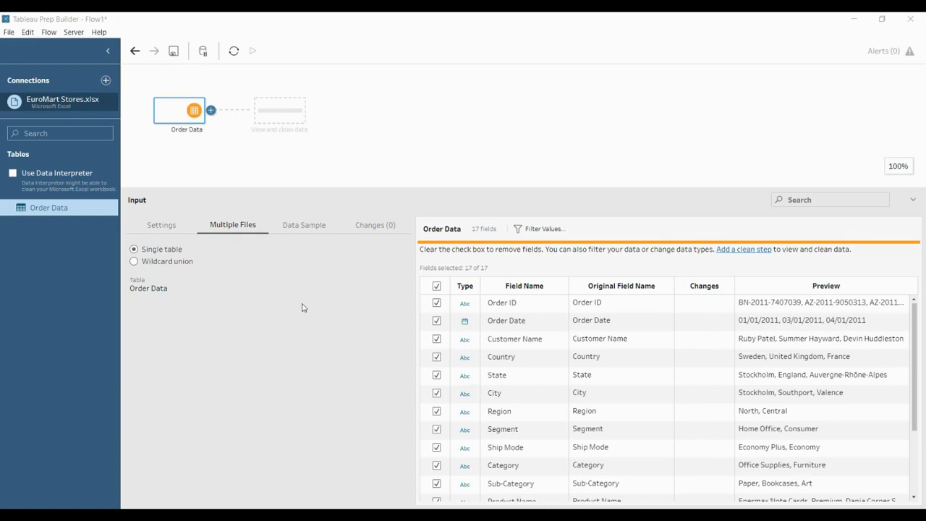
Add a cleaning step after Order Data and start a calculated field named LOD in it
{"action": "left_click", "coordinate": [211, 110]}
{"action": "left_click", "coordinate": [233, 144]}
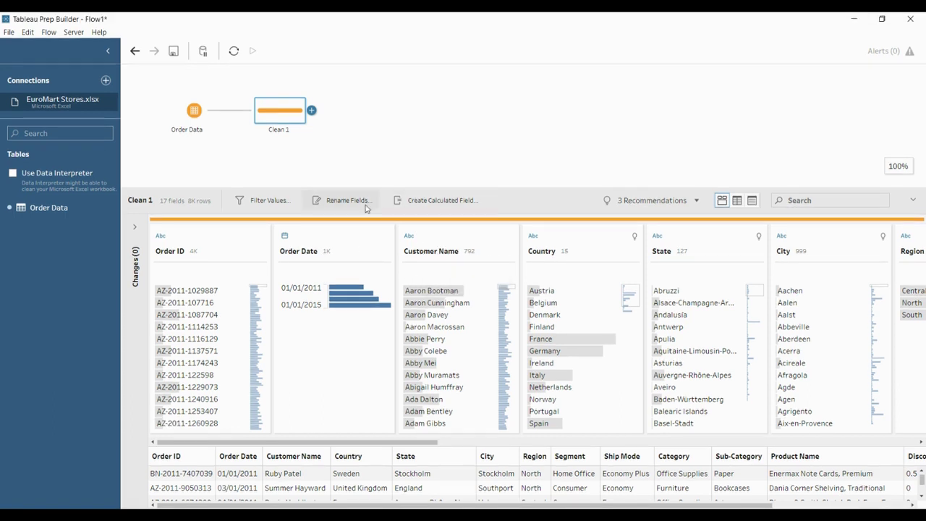
{"action": "left_click", "coordinate": [438, 200]}
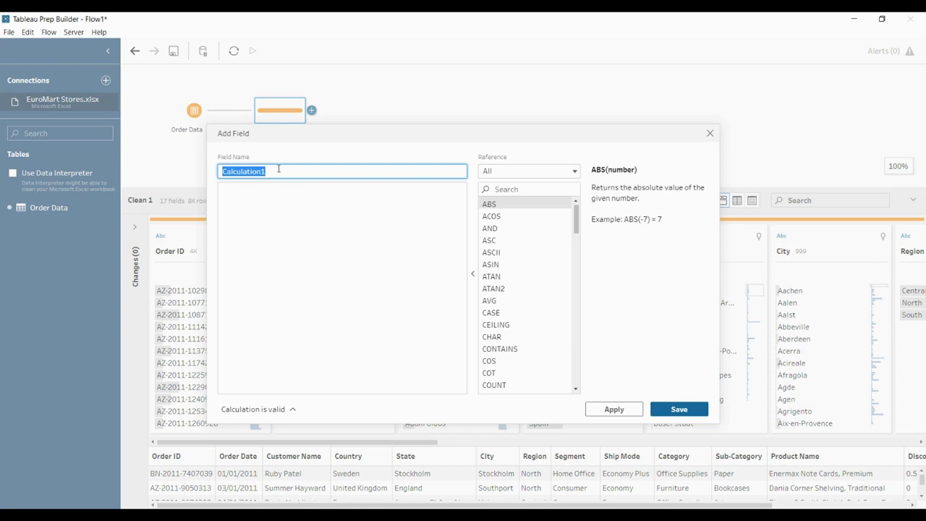
{"action": "type", "text": "LOD"}
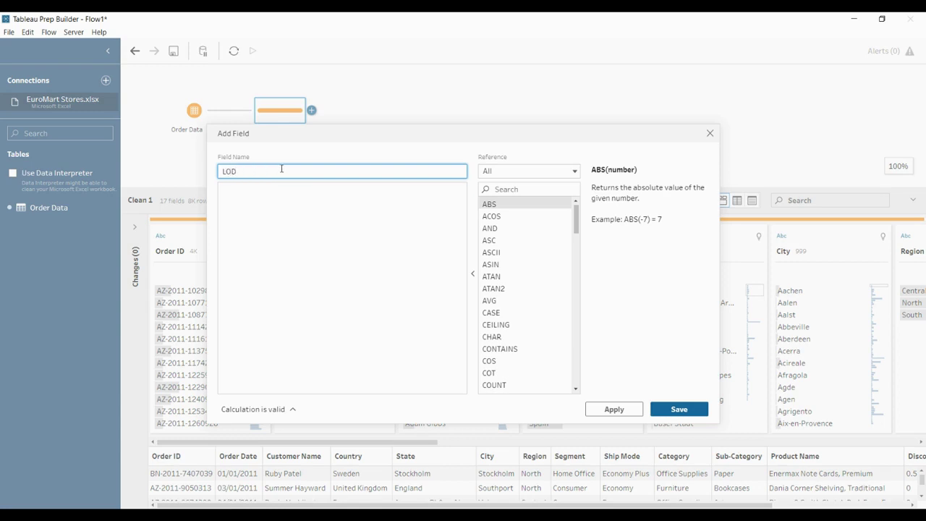
Begin the LOD formula with a { FIXED } expression and reposition the Add Field dialog
{"action": "left_click", "coordinate": [246, 191]}
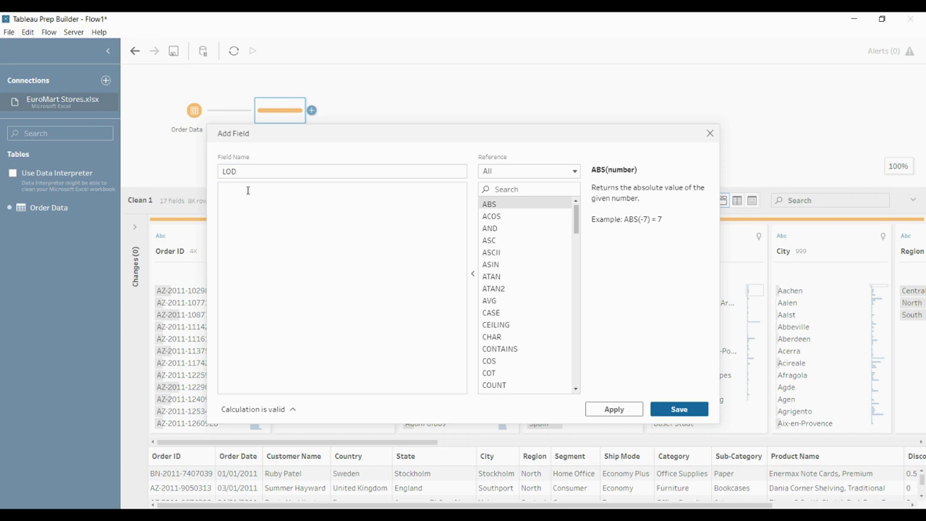
{"action": "type", "text": "fix"}
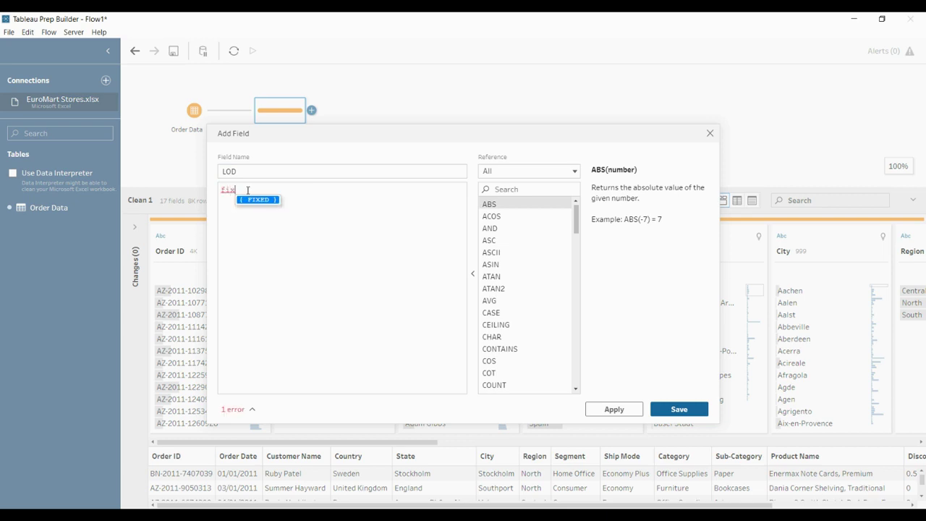
{"action": "left_click", "coordinate": [249, 202]}
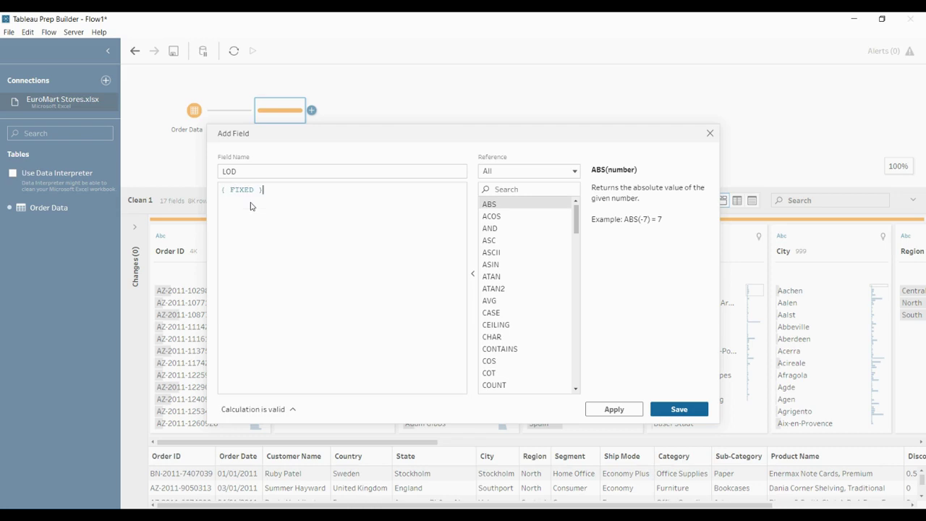
{"action": "left_click", "coordinate": [251, 202]}
{"action": "left_click_drag", "start_coordinate": [359, 135], "coordinate": [519, 208]}
{"action": "left_click_drag", "start_coordinate": [590, 253], "coordinate": [413, 254]}
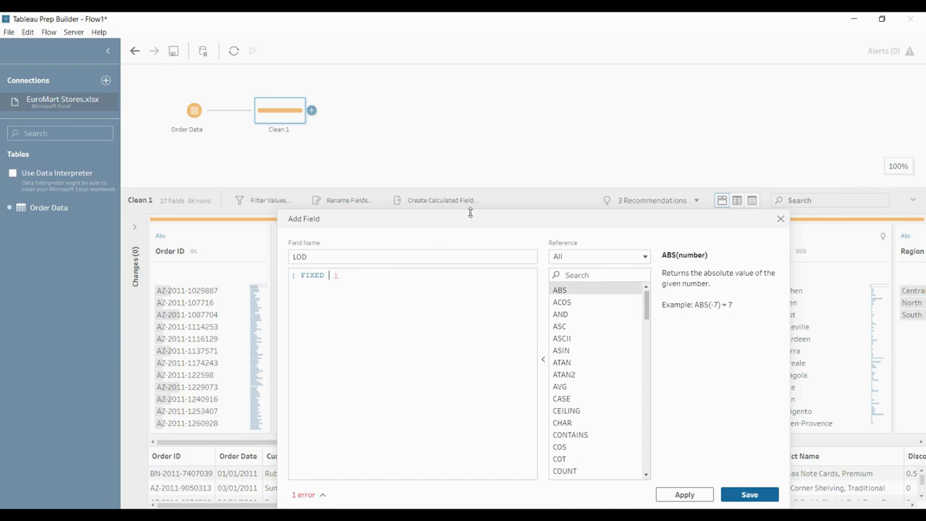
{"action": "left_click_drag", "start_coordinate": [473, 221], "coordinate": [377, 166]}
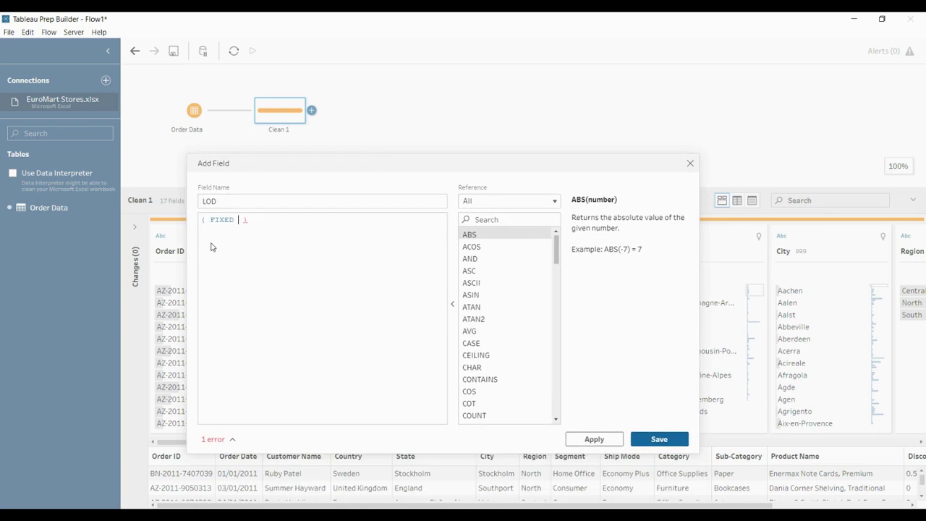
Enter [State],[Region] as the dimensions inside the FIXED expression
{"action": "type", "text": "sta"}
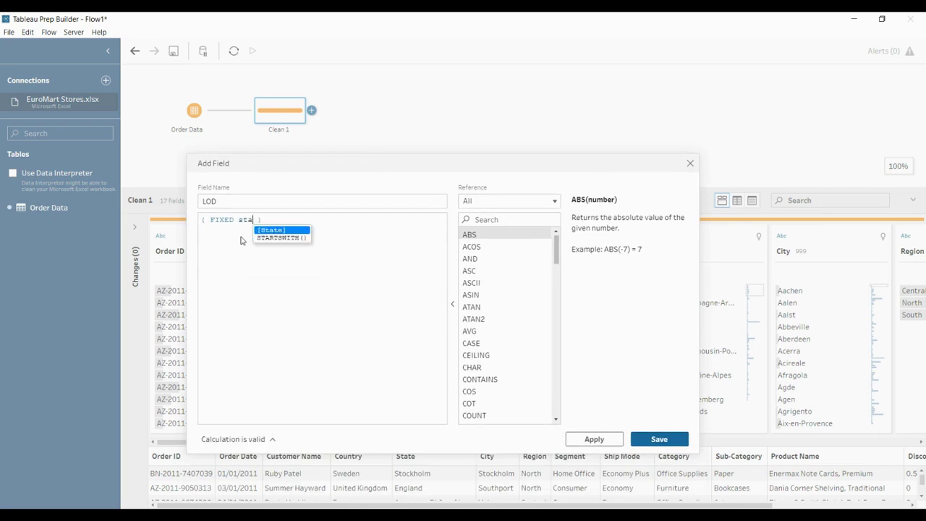
{"action": "key", "text": "Return"}
{"action": "type", "text": ","}
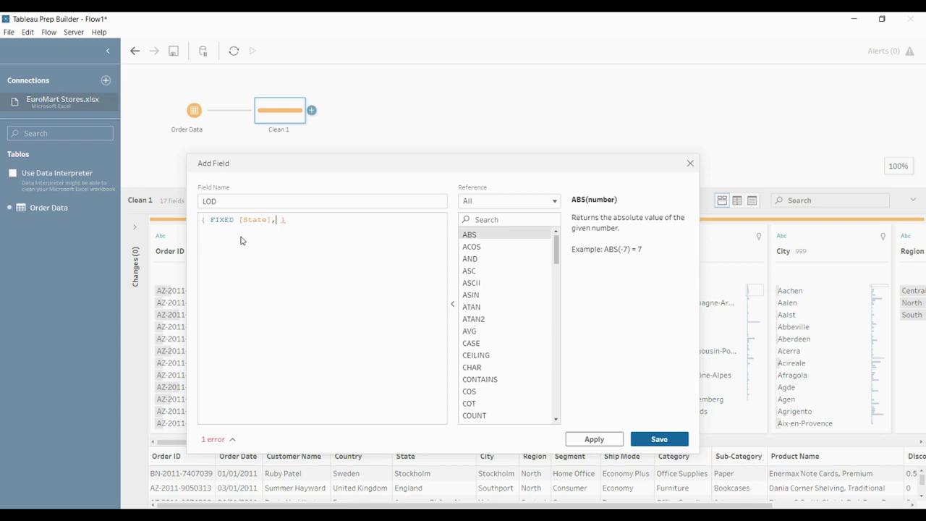
{"action": "type", "text": "re"}
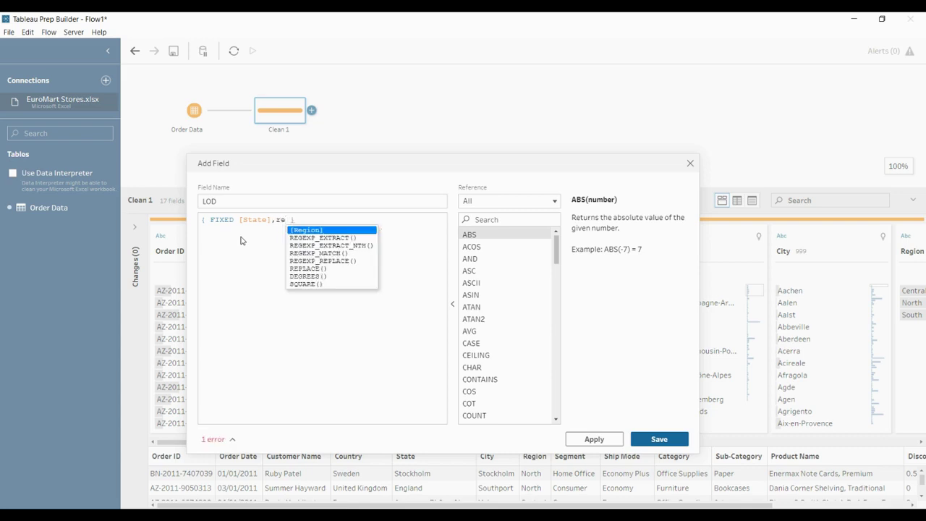
{"action": "key", "text": "Return"}
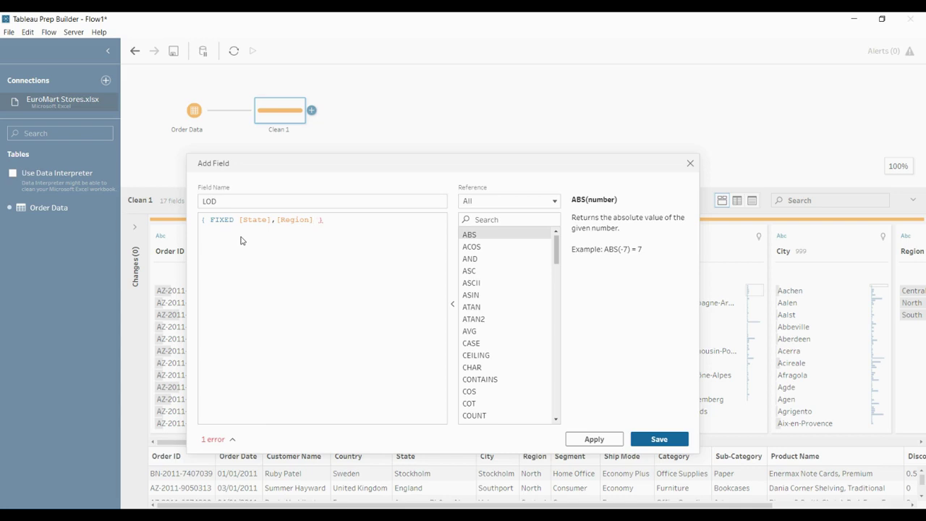
Complete the FIXED expression with :SUM([Sales]) and save the LOD calculated field
{"action": "type", "text": ":"}
{"action": "type", "text": "SUM(sal"}
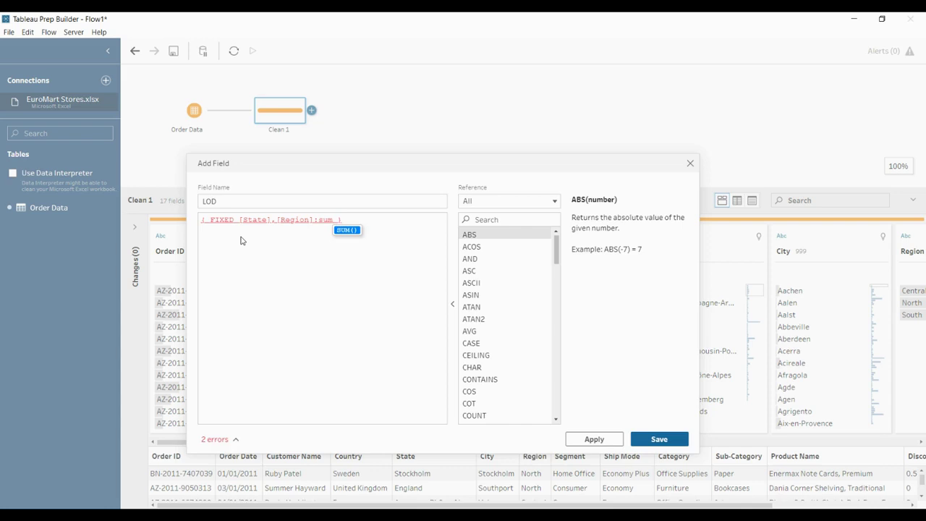
{"action": "key", "text": "Return"}
{"action": "type", "text": "[Sa"}
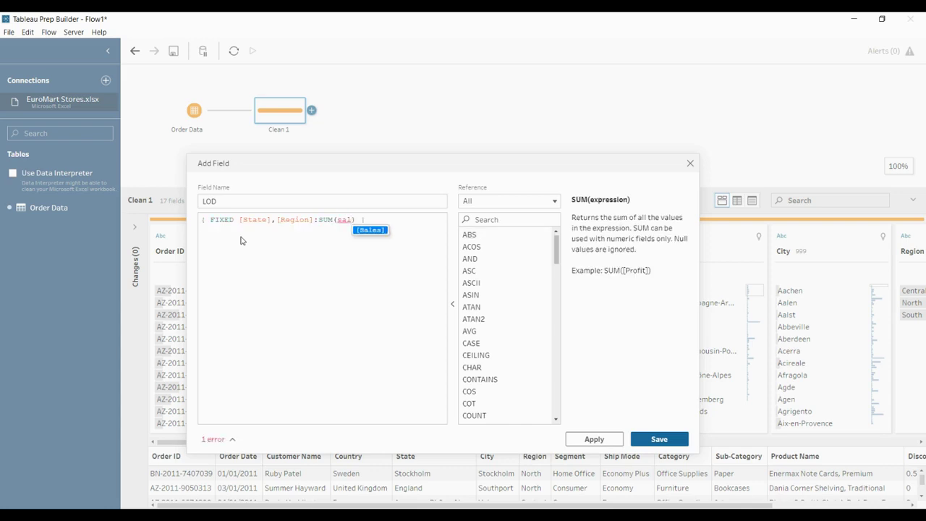
{"action": "key", "text": "Return"}
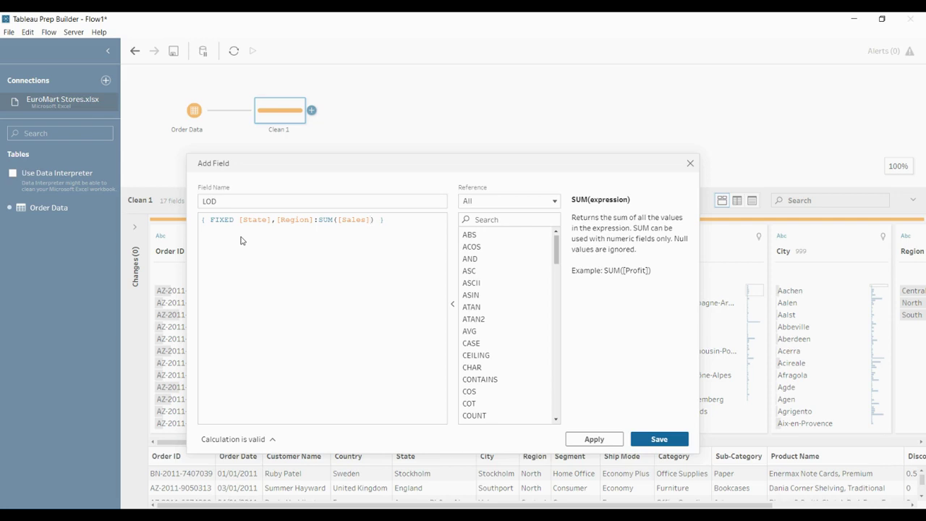
{"action": "key", "text": "End"}
{"action": "left_click_drag", "start_coordinate": [211, 219], "coordinate": [373, 218]}
{"action": "left_click", "coordinate": [391, 227]}
{"action": "left_click", "coordinate": [651, 441]}
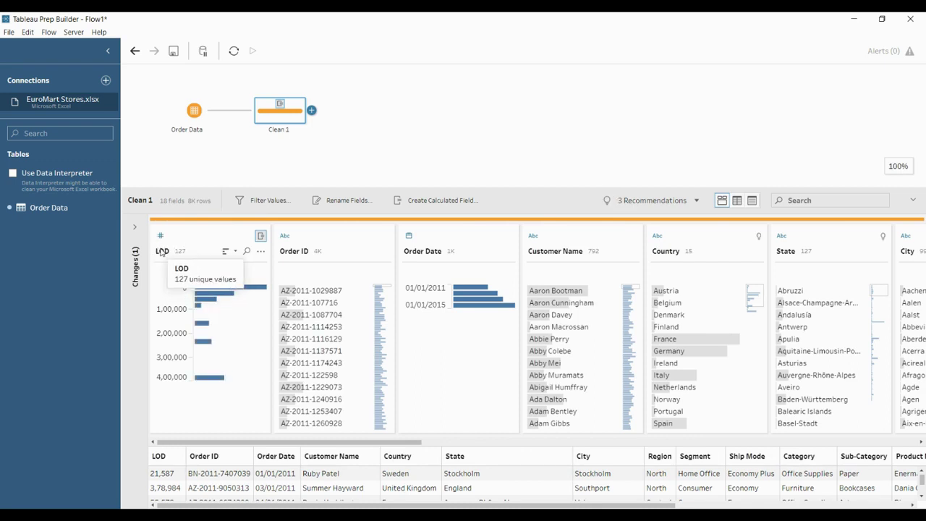
Create a visual Fixed LOD calculation based on the LOD field
{"action": "left_click", "coordinate": [261, 254]}
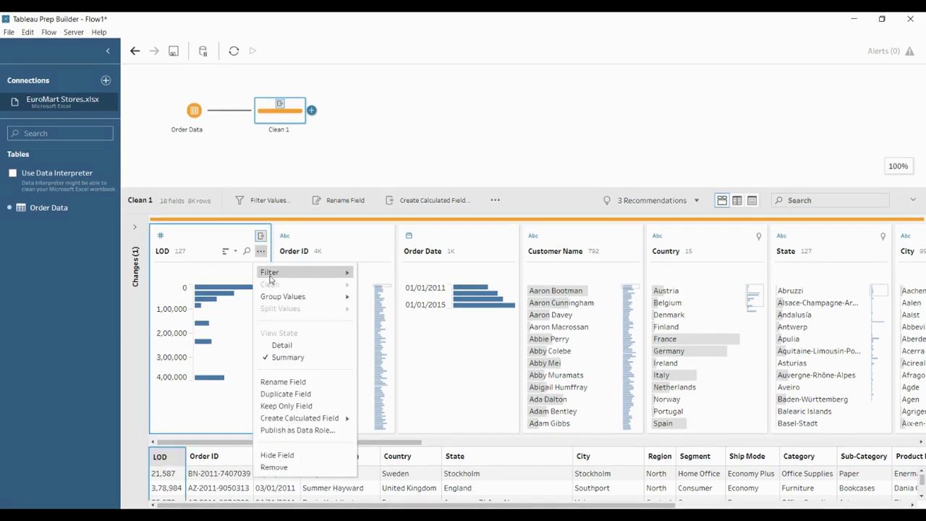
{"action": "mouse_move", "coordinate": [304, 419]}
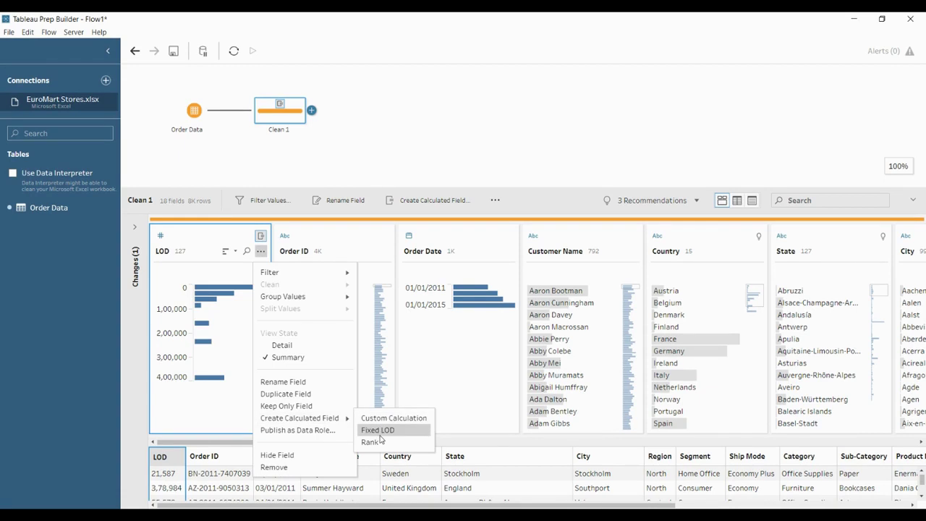
{"action": "left_click", "coordinate": [380, 438]}
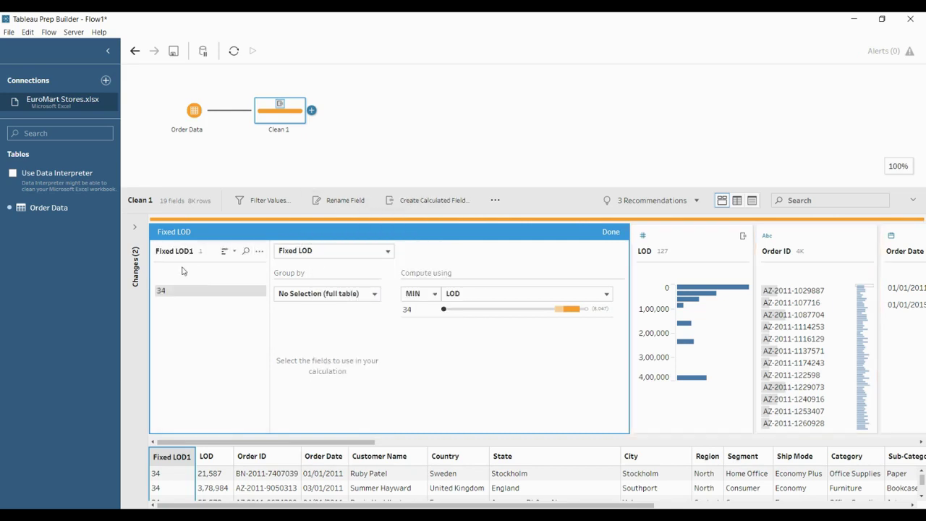
Group the Fixed LOD calculation by City and add Region as a second grouping field
{"action": "left_click", "coordinate": [341, 292]}
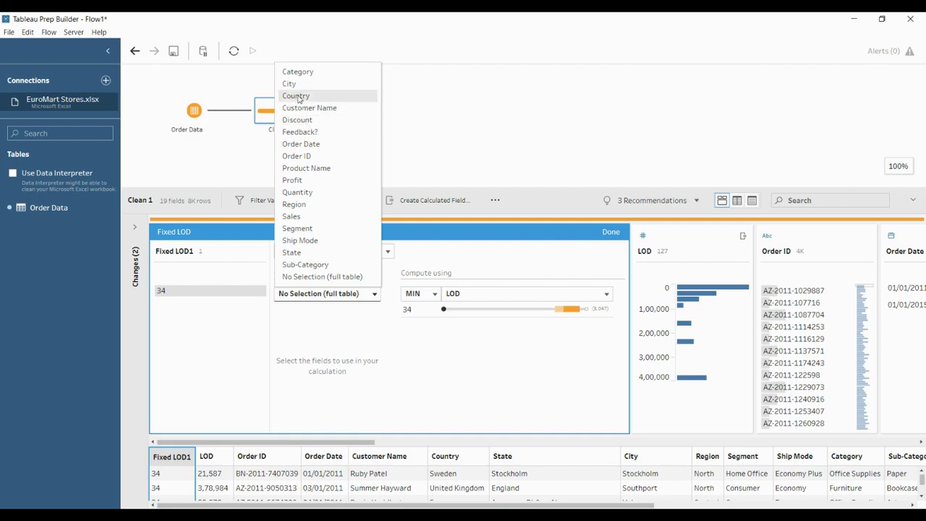
{"action": "key", "text": "Return"}
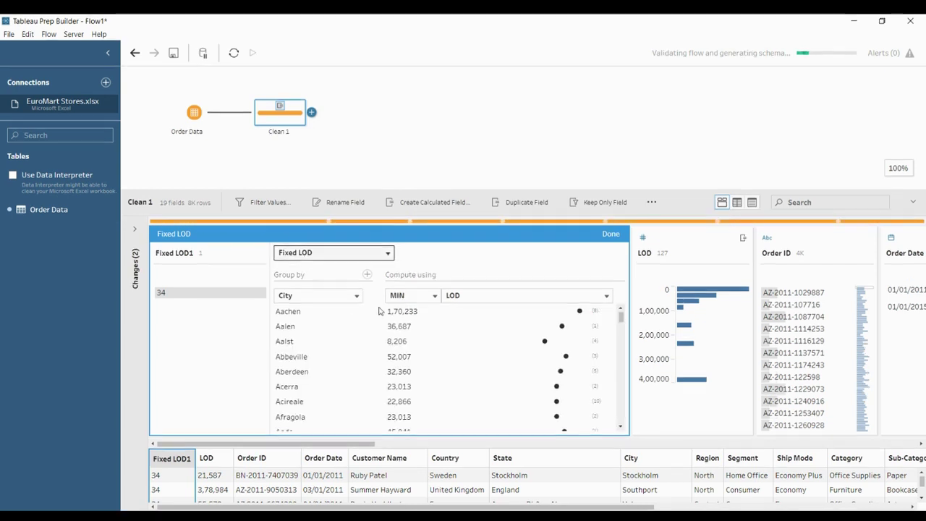
{"action": "left_click", "coordinate": [369, 273]}
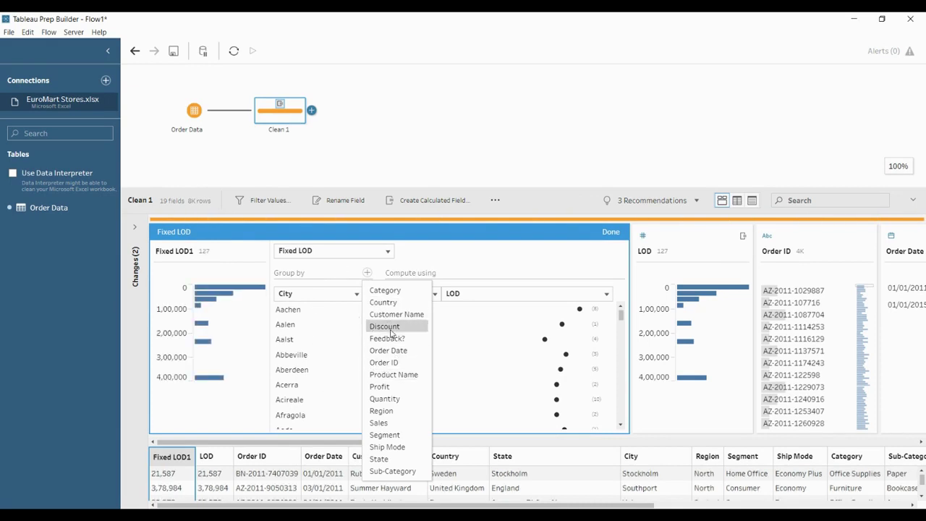
{"action": "left_click", "coordinate": [393, 412]}
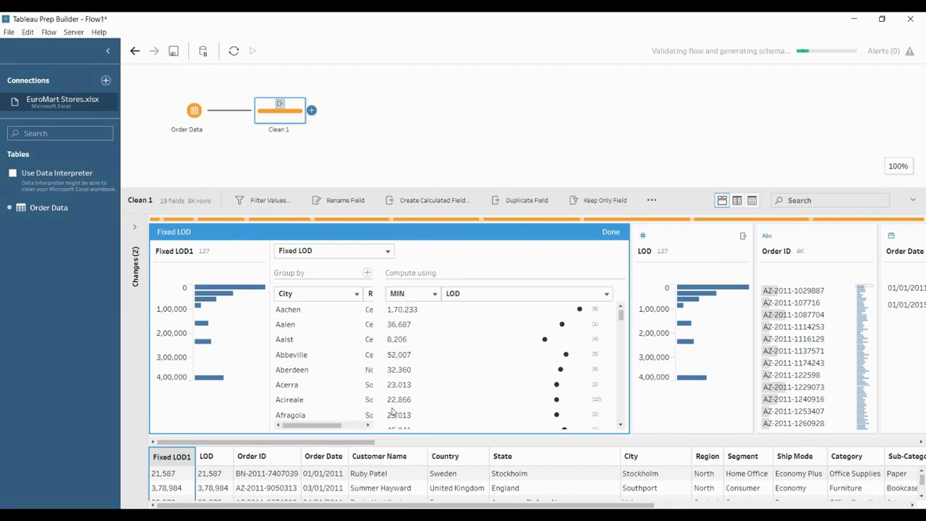
Try SUM as the aggregation of the LOD field and return it to MIN
{"action": "left_click", "coordinate": [437, 299]}
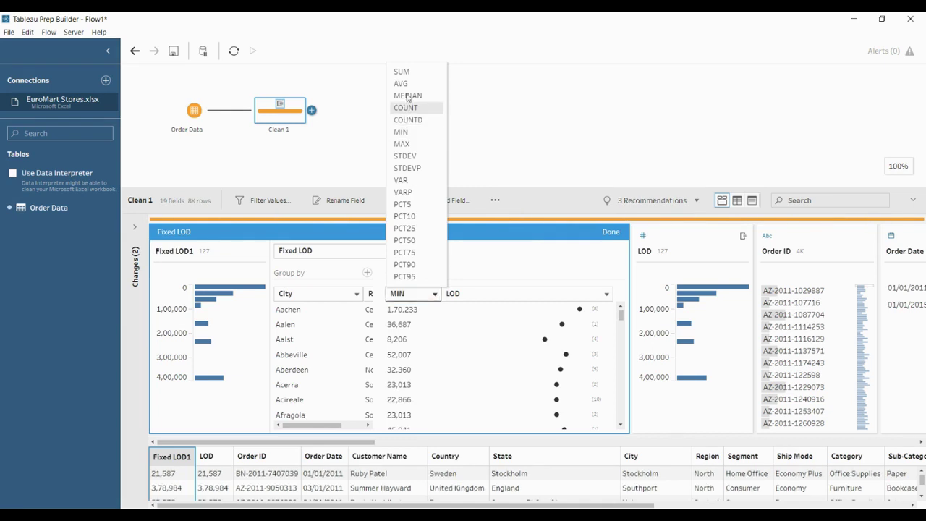
{"action": "key", "text": "Return"}
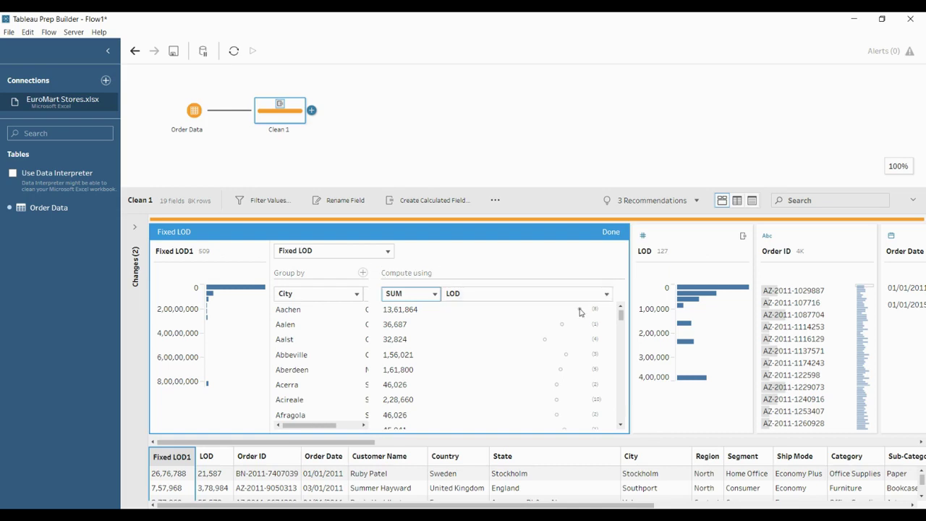
{"action": "left_click", "coordinate": [439, 294]}
{"action": "left_click", "coordinate": [414, 298]}
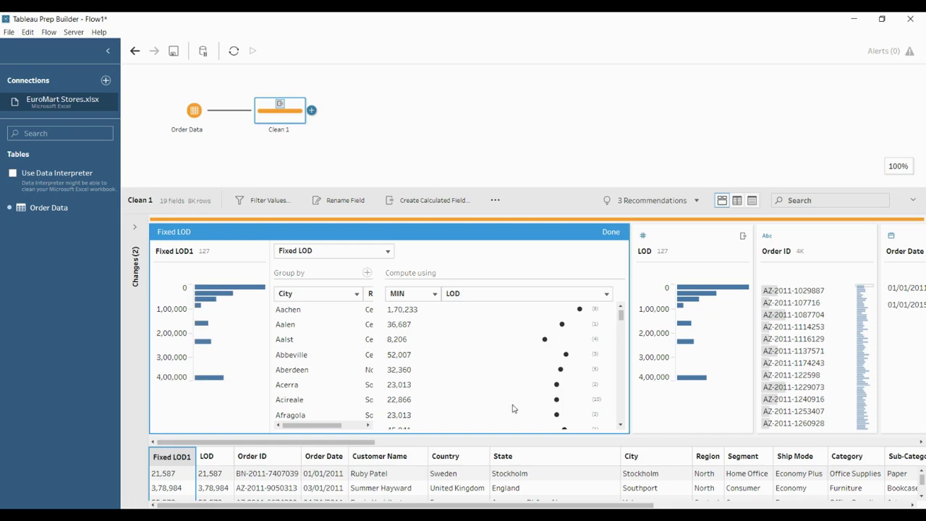
Look through the grouped values and finish the Fixed LOD calculation
{"action": "scroll", "coordinate": [513, 362], "scroll_direction": "down", "scroll_amount": 3}
{"action": "scroll", "coordinate": [325, 330], "scroll_direction": "up", "scroll_amount": 3}
{"action": "left_click", "coordinate": [610, 232]}
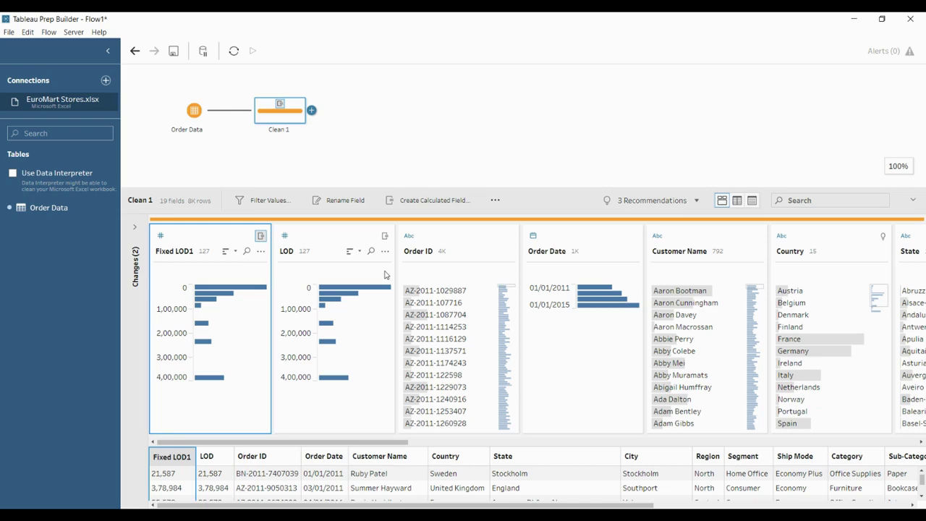
Open the calculated field options for the Fixed LOD1 field
{"action": "left_click", "coordinate": [260, 252]}
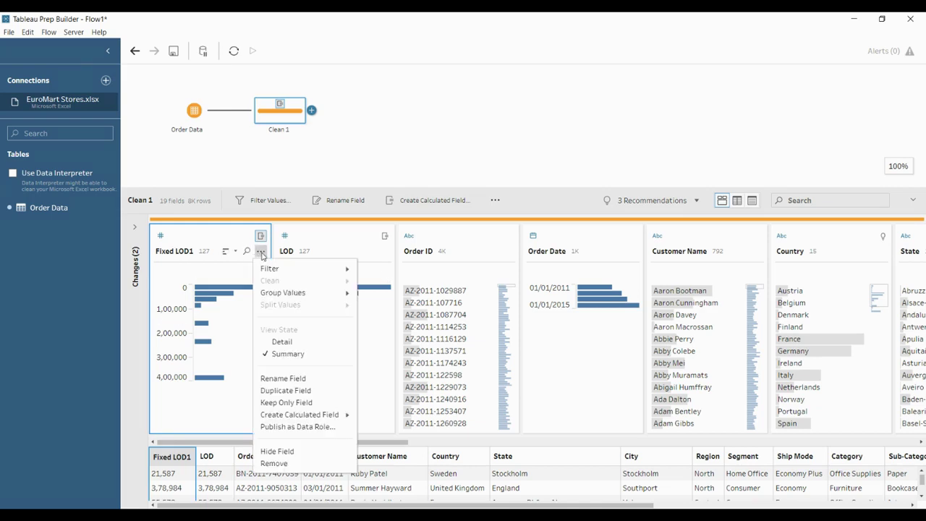
{"action": "mouse_move", "coordinate": [319, 415]}
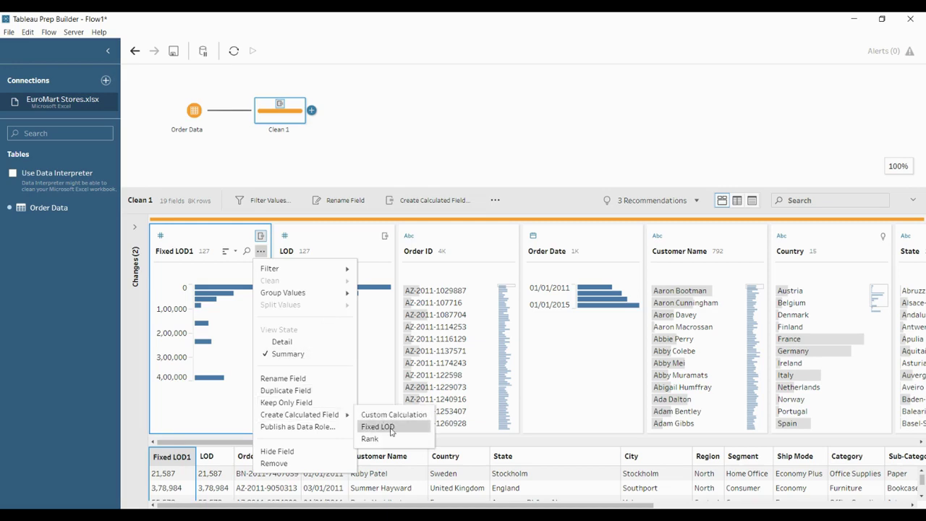